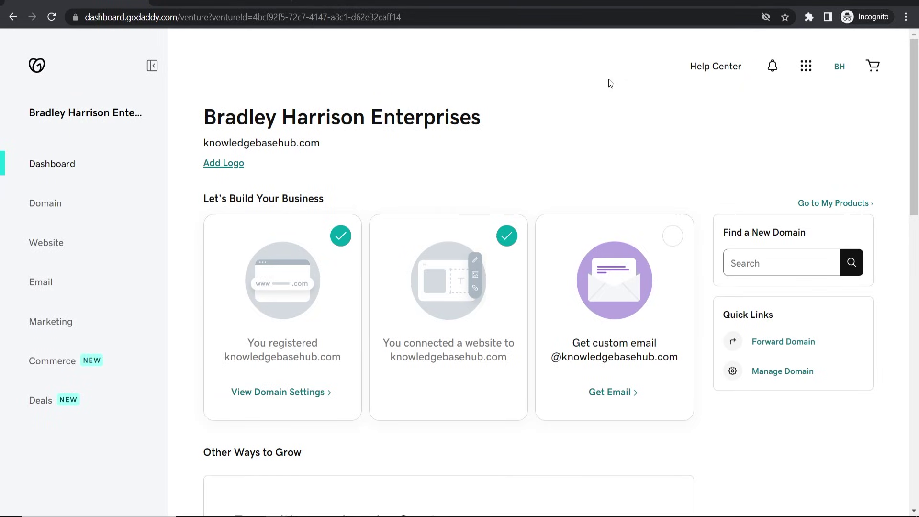
# - Switch from the GoDaddy knowledgebasehub.com dashboard to the Shopify store admin home
pyautogui.click(191, 4)
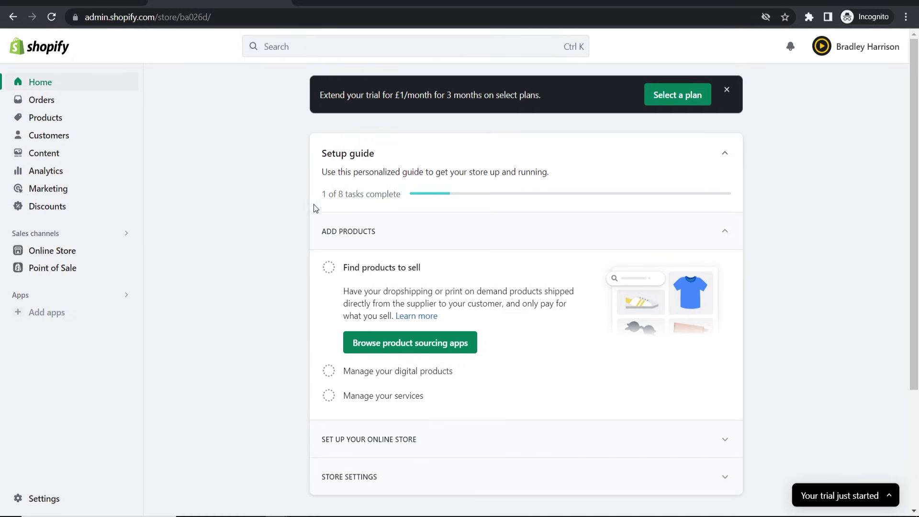
# - Go to Settings > Domains and start connecting an existing domain
pyautogui.click(27, 501)
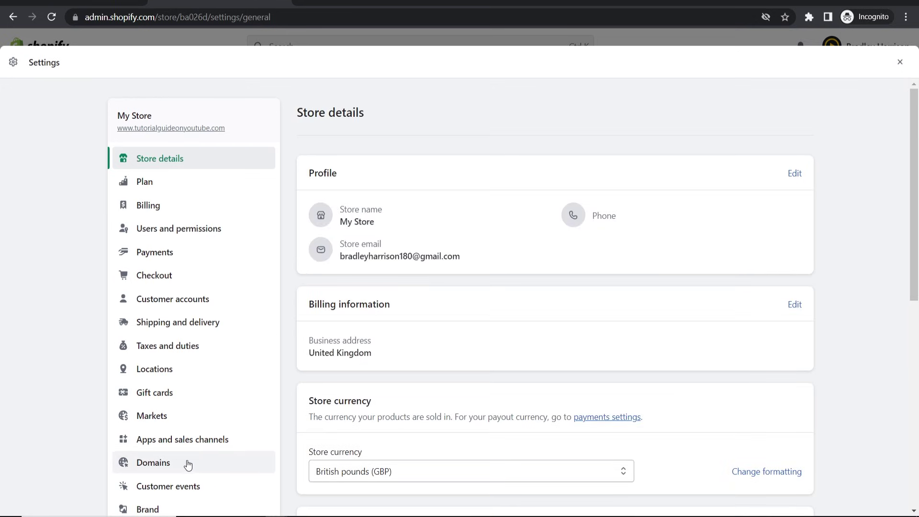
pyautogui.click(146, 464)
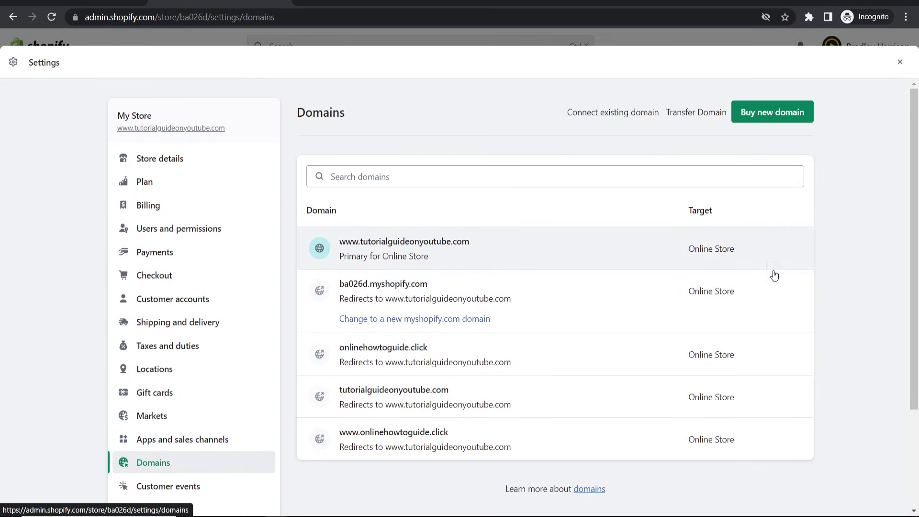
pyautogui.click(581, 116)
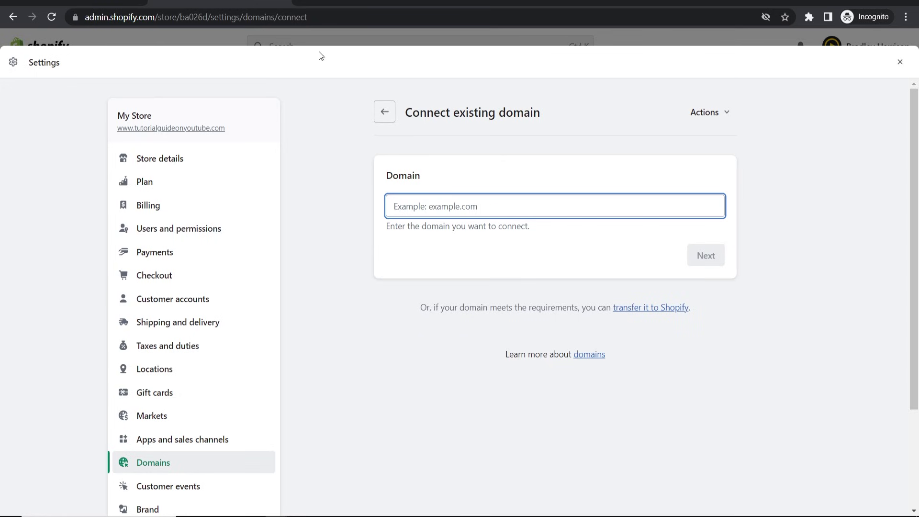
# - On GoDaddy's Domain page, select the domain name knowledgebasehub.com to copy it
pyautogui.click(76, 3)
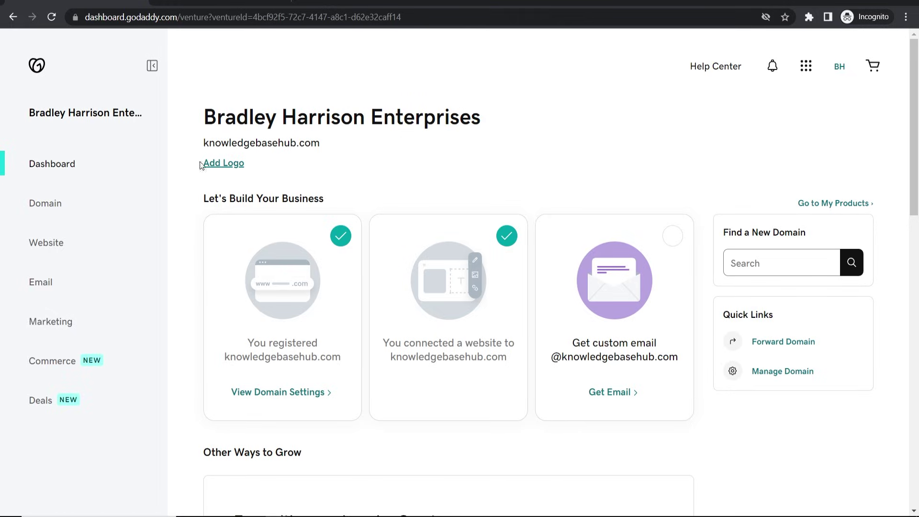
pyautogui.click(46, 208)
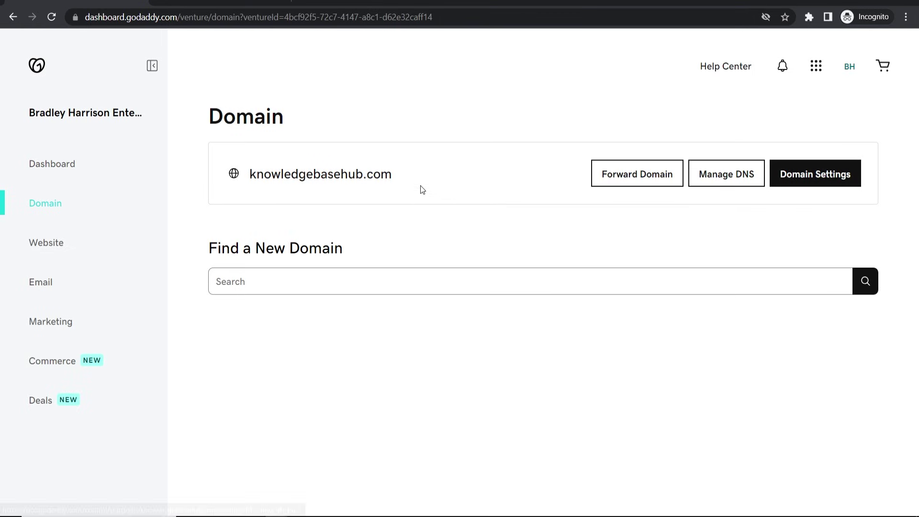
pyautogui.moveTo(395, 176); pyautogui.dragTo(241, 181)
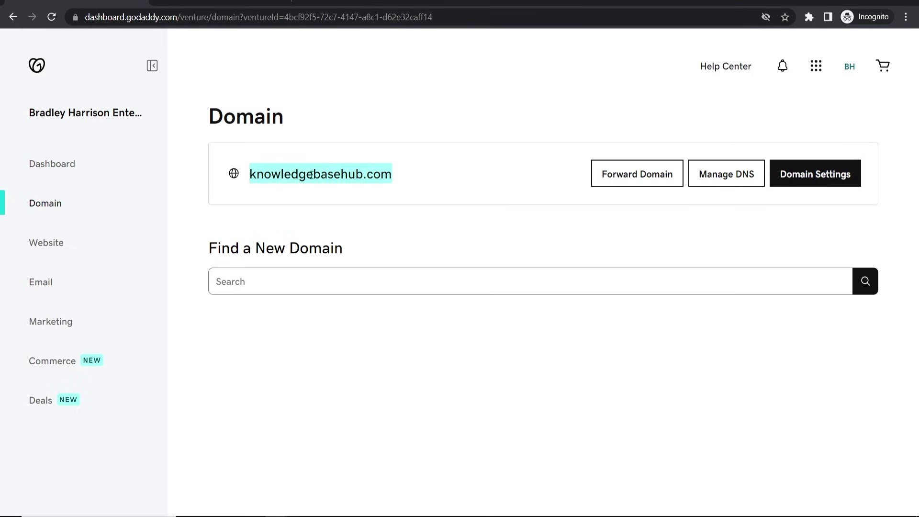
pyautogui.rightClick(347, 173)
pyautogui.click(368, 182)
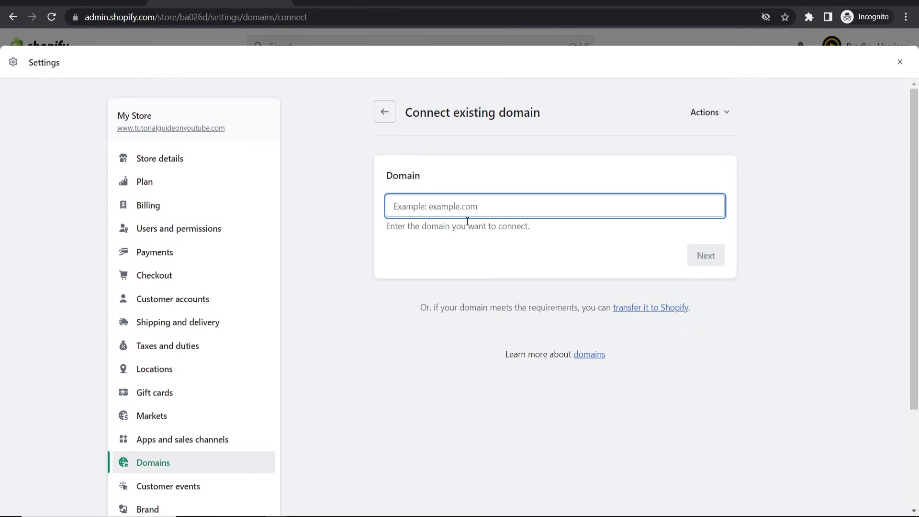
pyautogui.write('www')
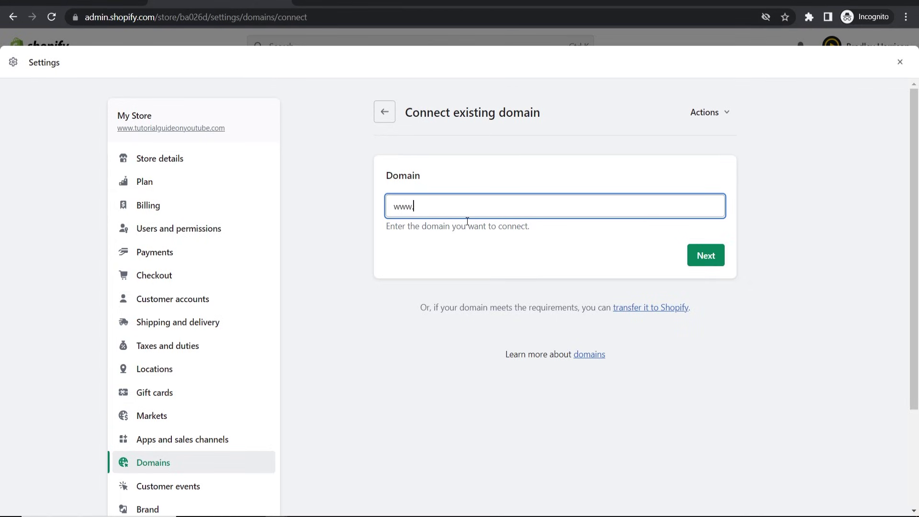
pyautogui.write('.')
pyautogui.rightClick(468, 200)
pyautogui.click(502, 294)
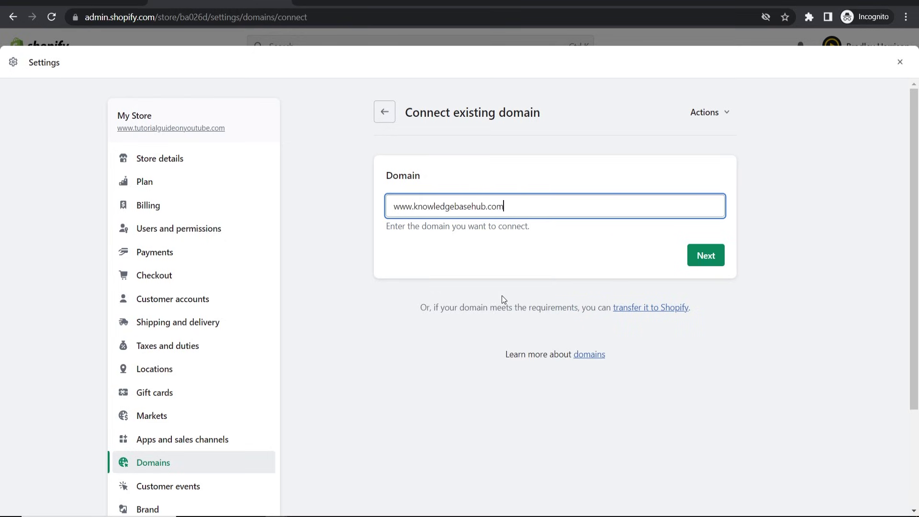
pyautogui.click(715, 257)
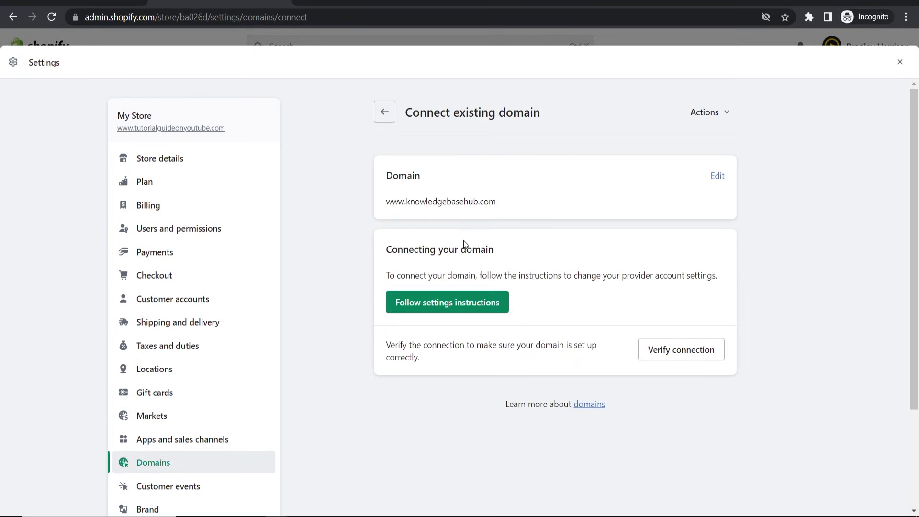
pyautogui.moveTo(387, 251); pyautogui.dragTo(527, 251)
pyautogui.click(527, 251)
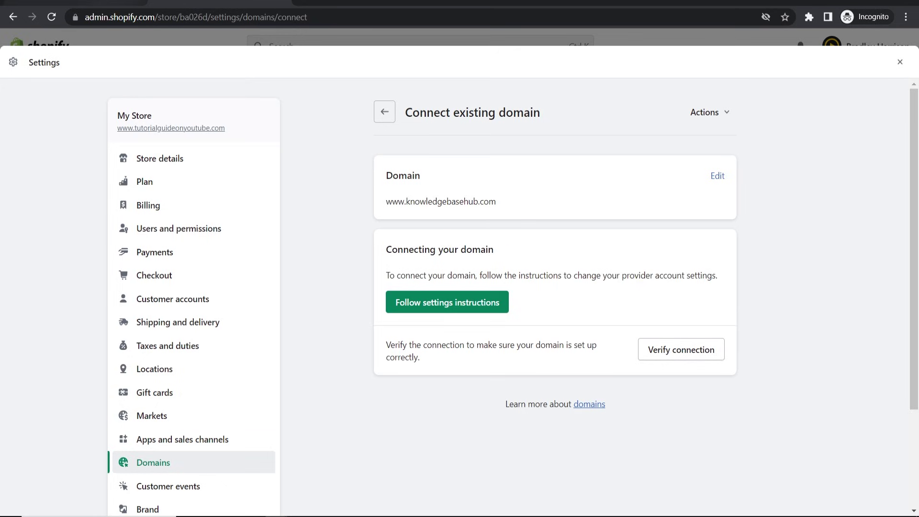
# - Open knowledgebasehub.com's DNS records and delete the google-site-verification TXT record
pyautogui.click(85, 1)
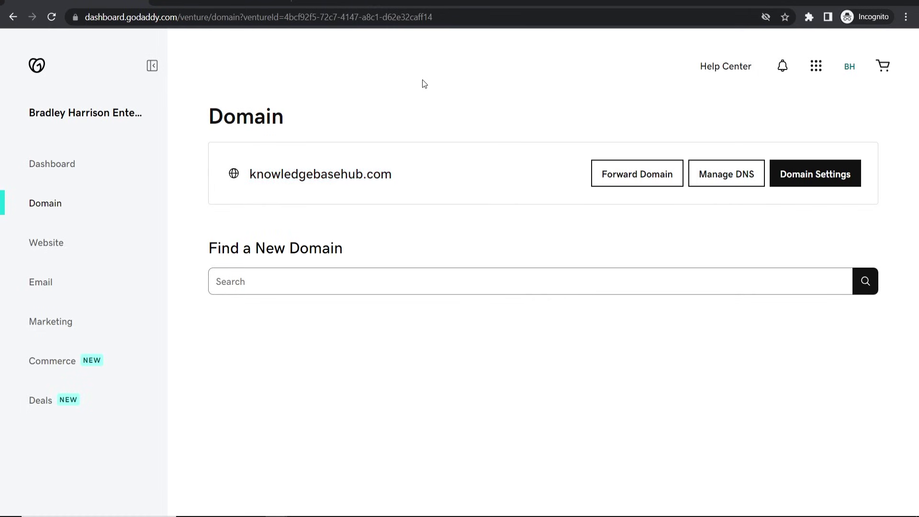
pyautogui.click(716, 180)
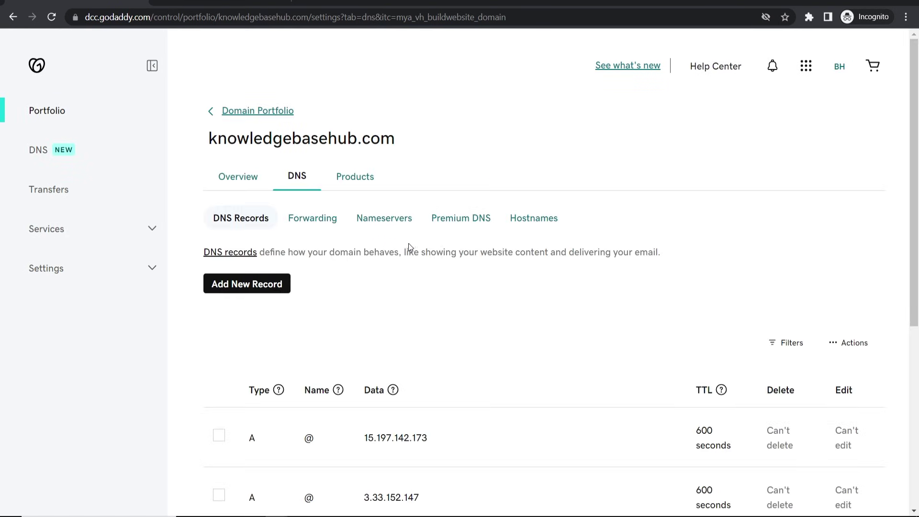
pyautogui.scroll(-5, 410, 245)
pyautogui.scroll(-2, 410, 245)
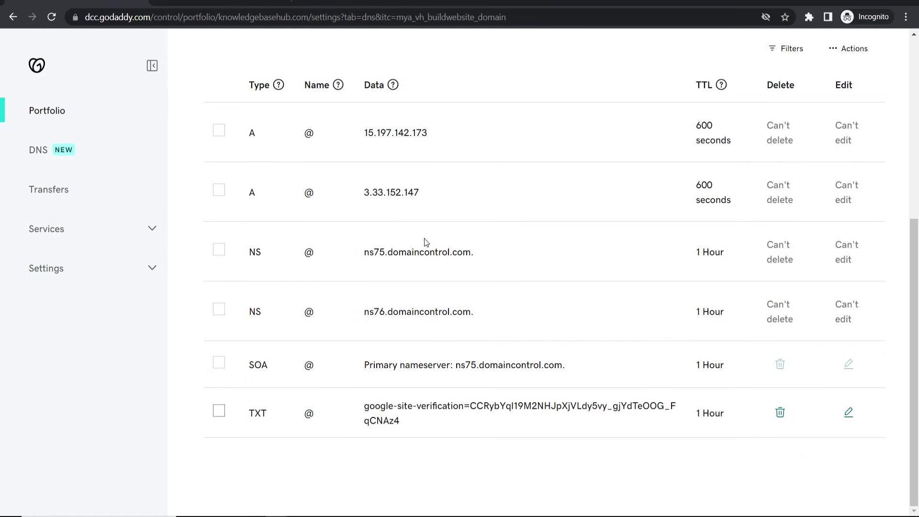
pyautogui.scroll(1, 471, 170)
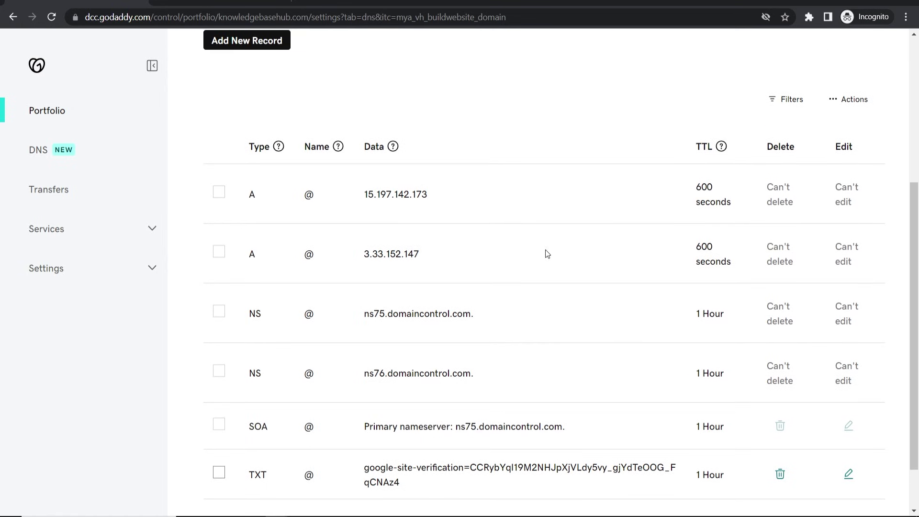
pyautogui.scroll(-1, 542, 254)
pyautogui.scroll(1, 543, 255)
pyautogui.scroll(-1, 851, 463)
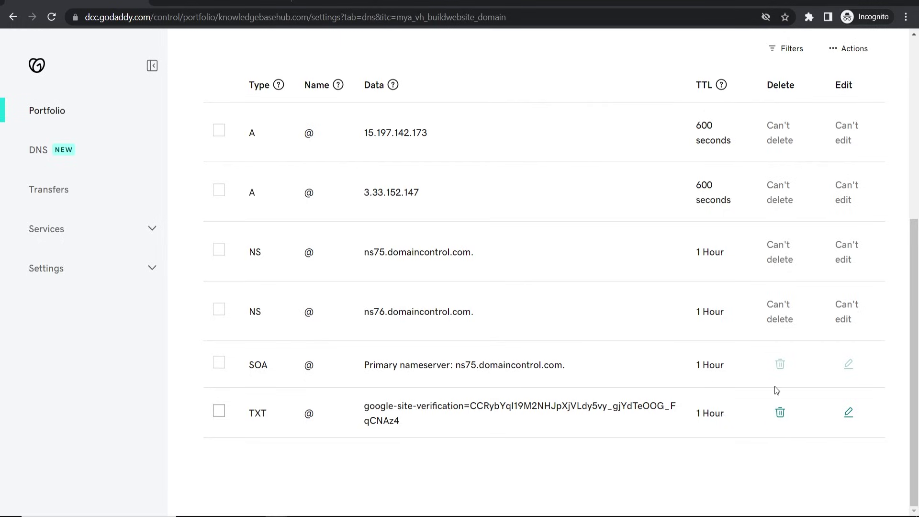
pyautogui.click(779, 413)
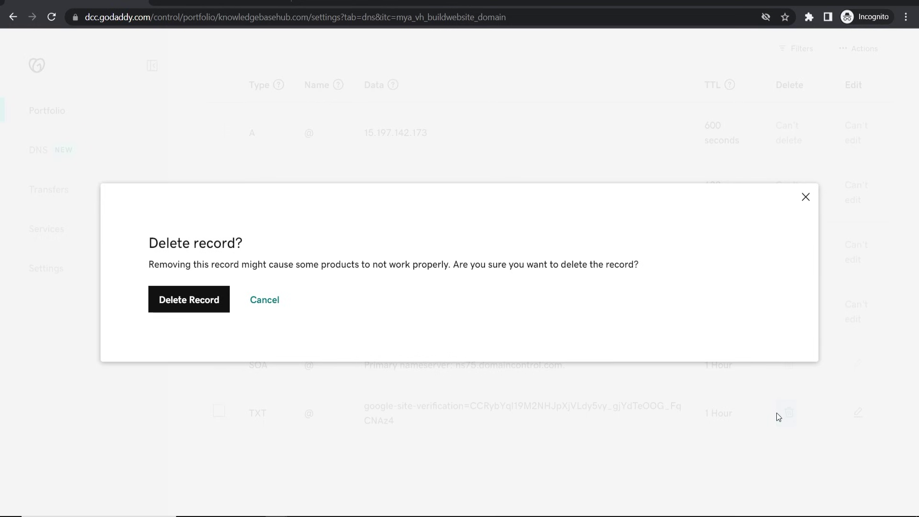
pyautogui.click(185, 300)
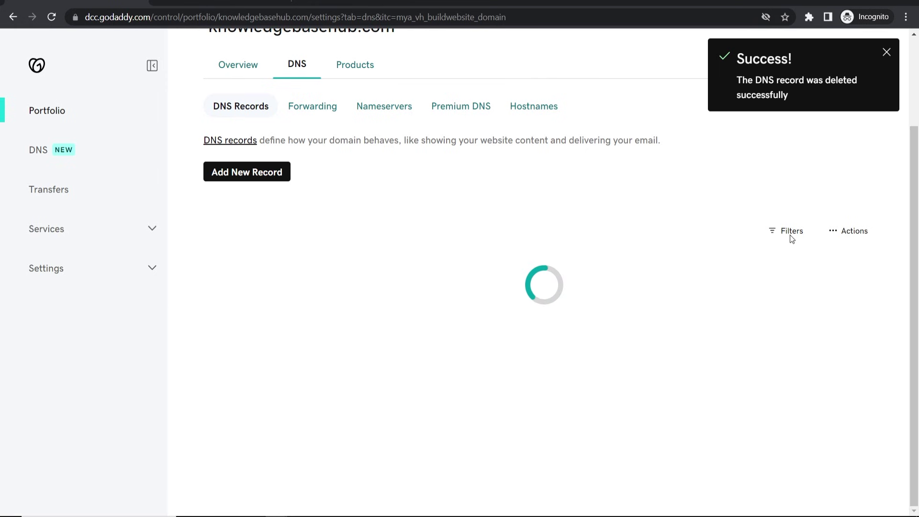
pyautogui.click(887, 52)
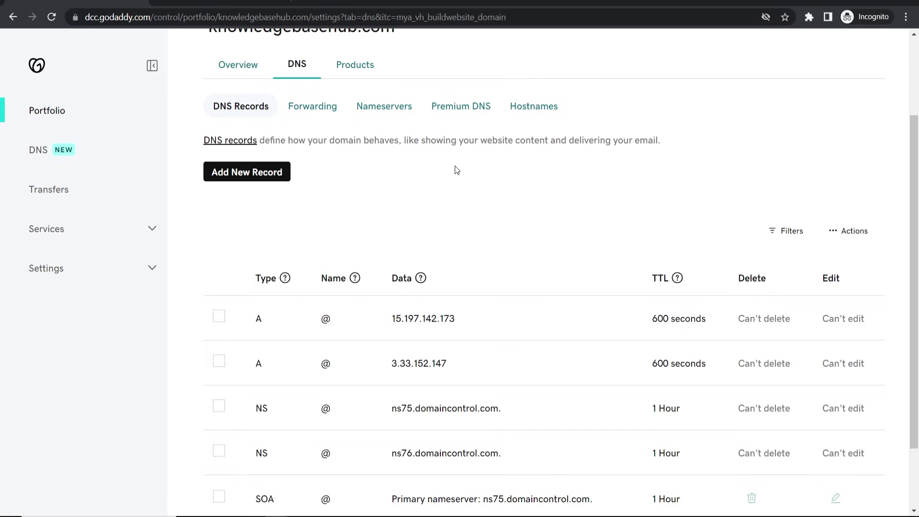
# - Start a new GoDaddy DNS record of type CNAME, checking the Shopify values in the notes
pyautogui.click(215, 171)
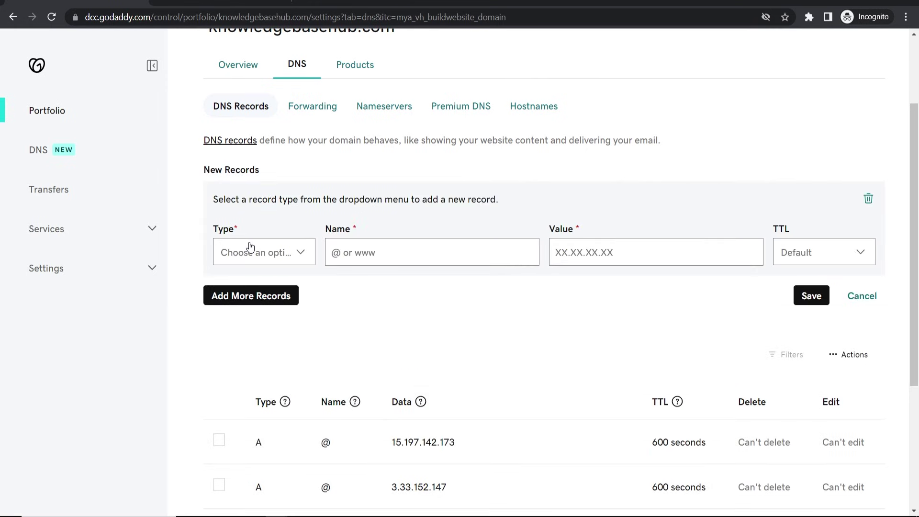
pyautogui.click(256, 253)
pyautogui.click(246, 332)
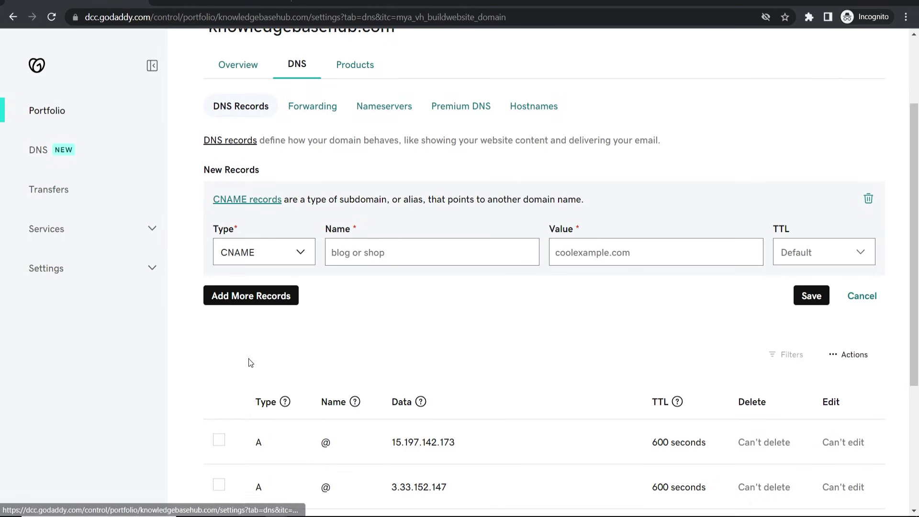
pyautogui.click(365, 508)
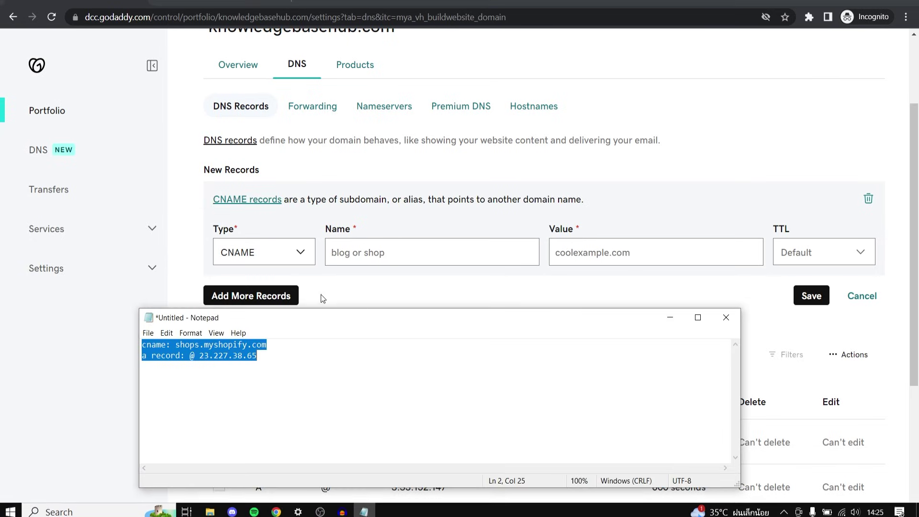
pyautogui.click(181, 355)
pyautogui.moveTo(266, 352); pyautogui.dragTo(143, 345)
pyautogui.click(166, 355)
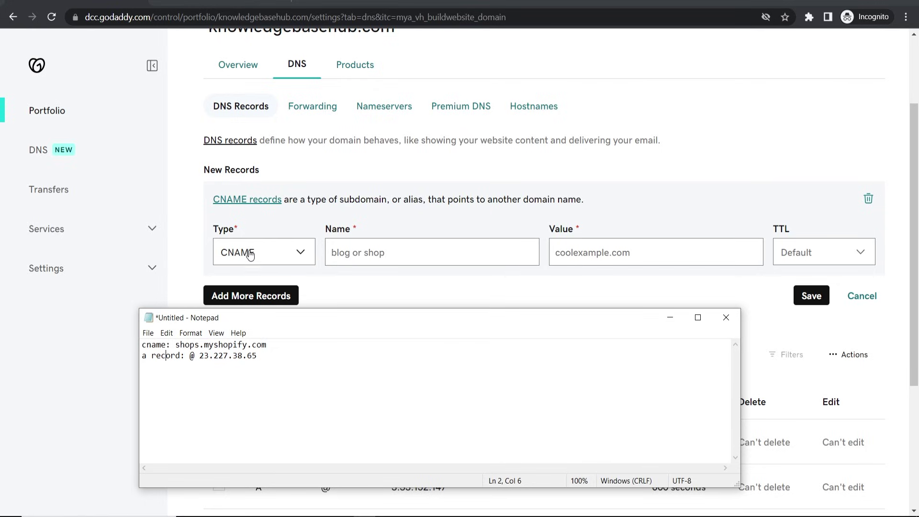
pyautogui.click(316, 267)
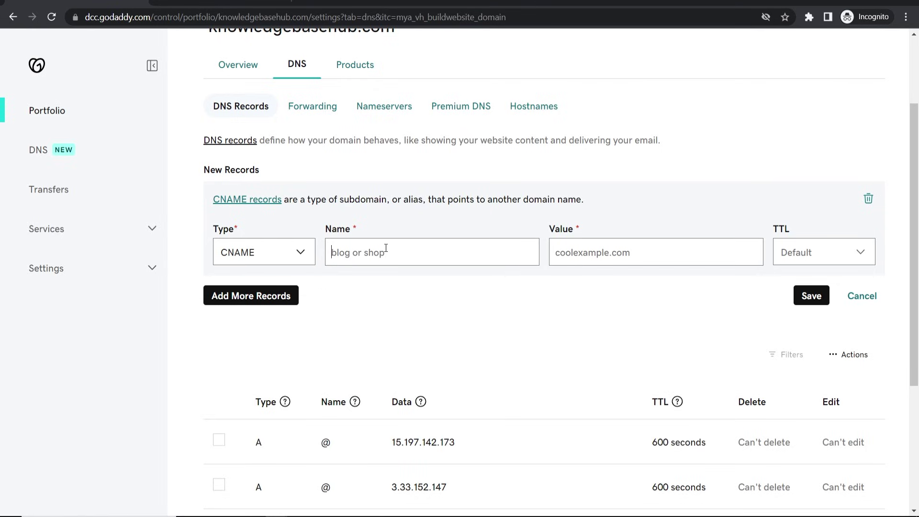
# - Name the CNAME record www, point it to shops.myshopify.com, and save it
pyautogui.write('www')
pyautogui.click(355, 507)
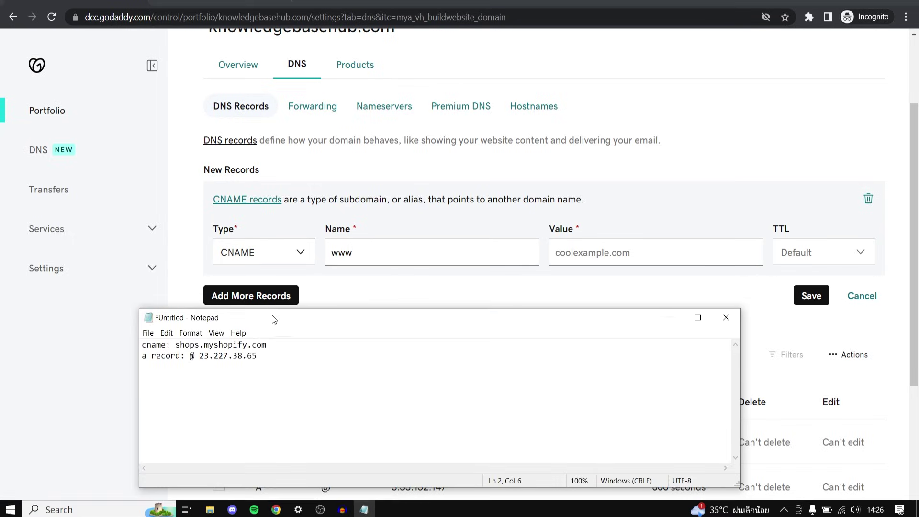
pyautogui.moveTo(267, 345); pyautogui.dragTo(174, 345)
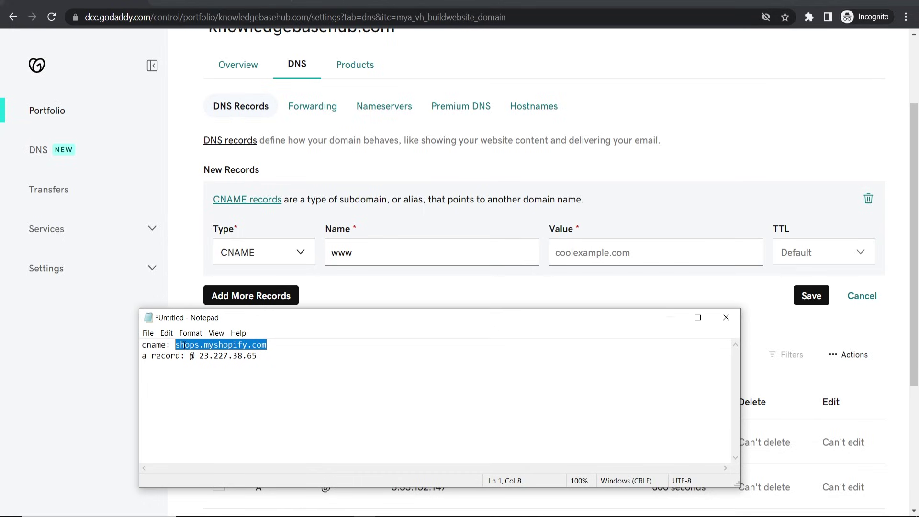
pyautogui.rightClick(183, 344)
pyautogui.click(211, 379)
pyautogui.click(610, 257)
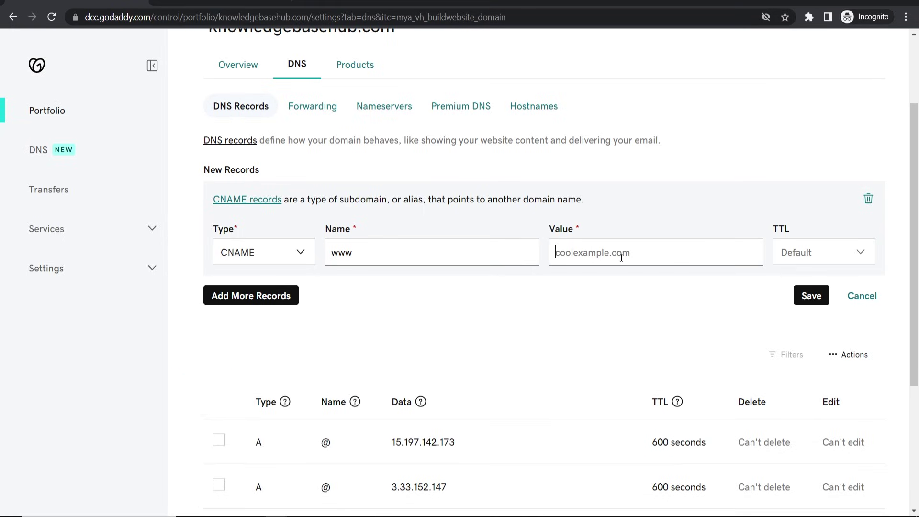
pyautogui.rightClick(619, 253)
pyautogui.click(665, 353)
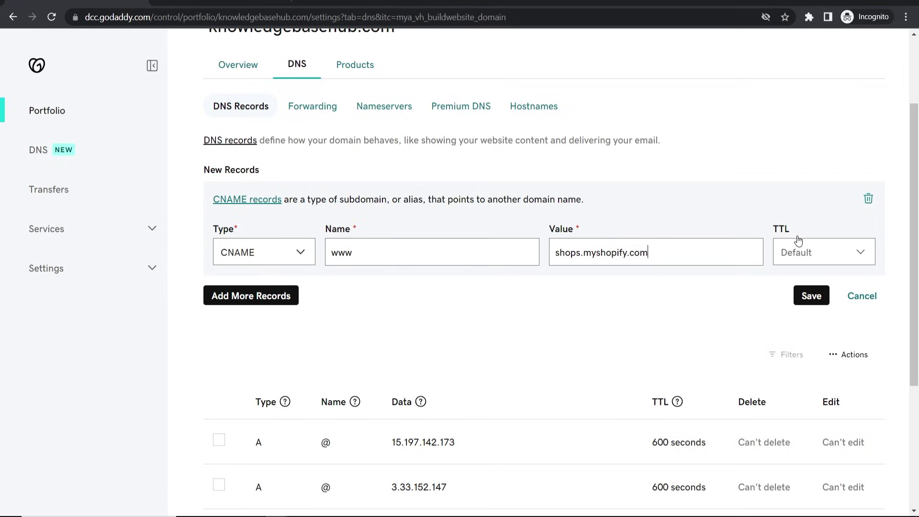
pyautogui.click(812, 295)
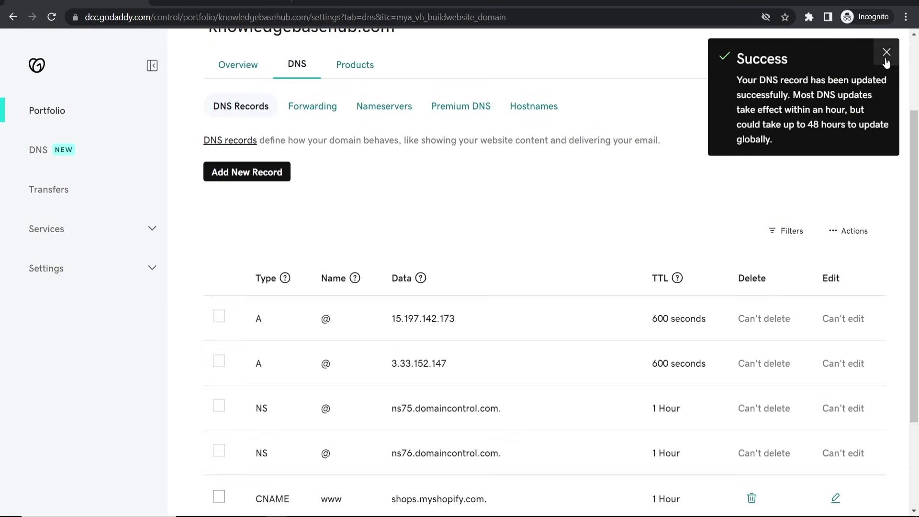
pyautogui.click(890, 50)
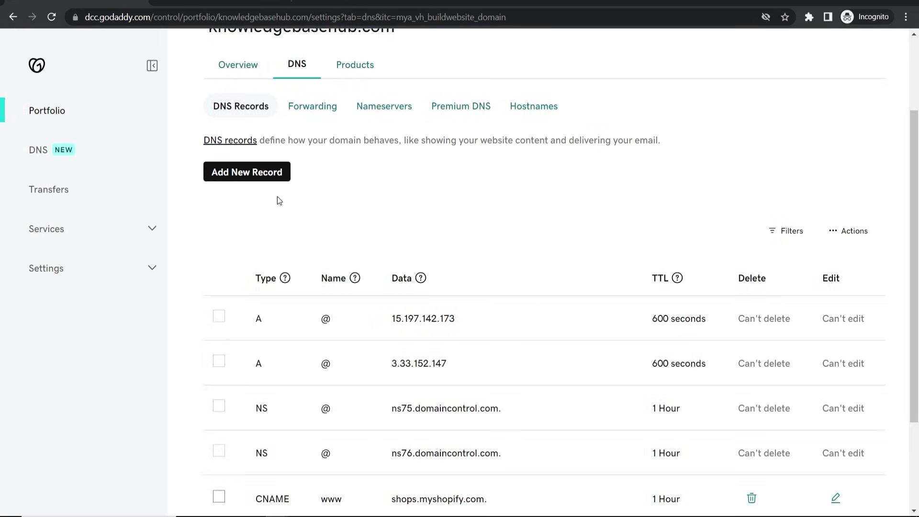
# - Add another DNS record of type A with Name @
pyautogui.click(234, 173)
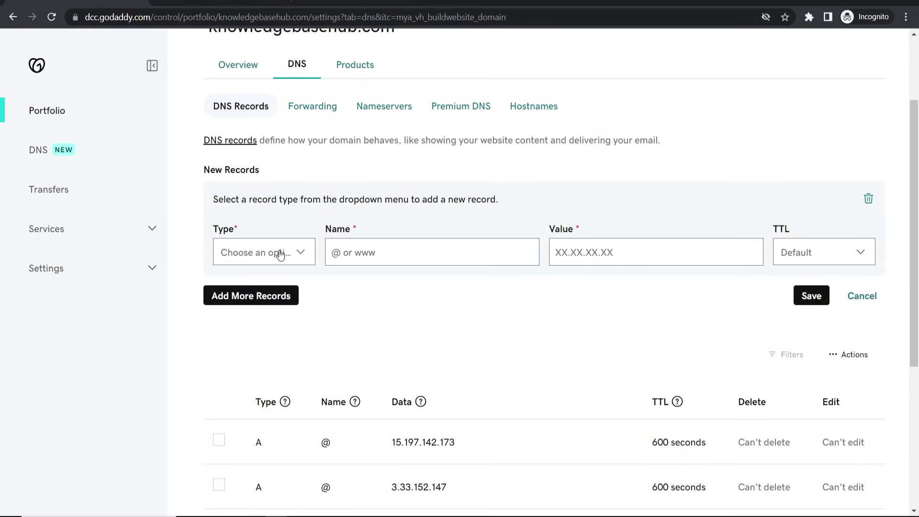
pyautogui.click(280, 255)
pyautogui.click(233, 282)
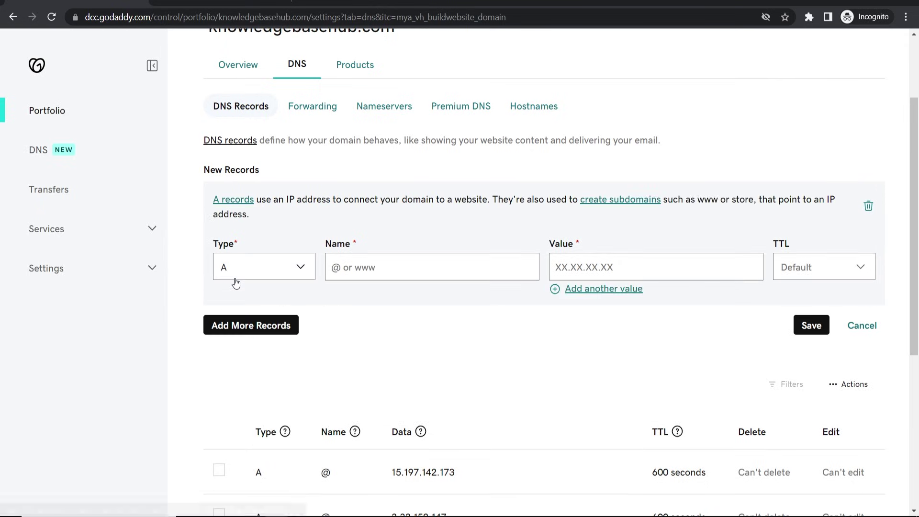
pyautogui.click(393, 269)
pyautogui.write('@')
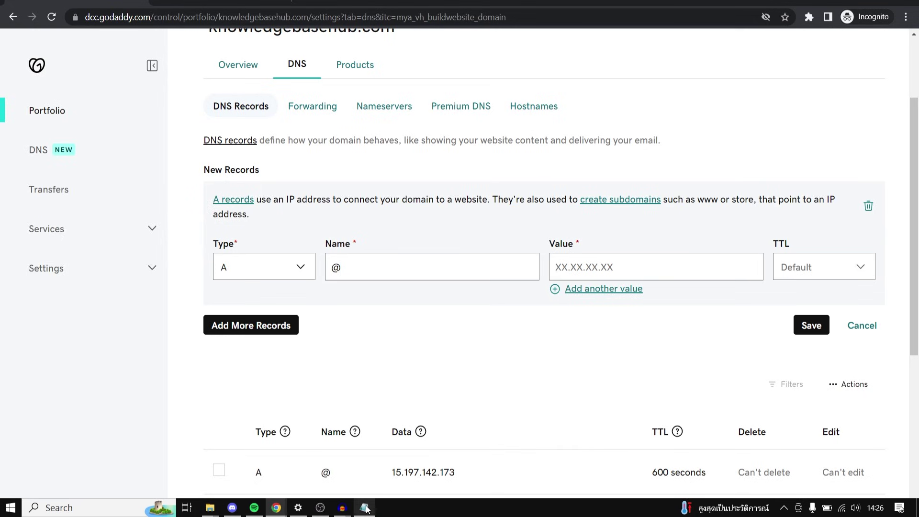
# - Set the A record's value to 23.227.38.65 from the notes and save it
pyautogui.click(365, 507)
pyautogui.moveTo(258, 356); pyautogui.dragTo(199, 358)
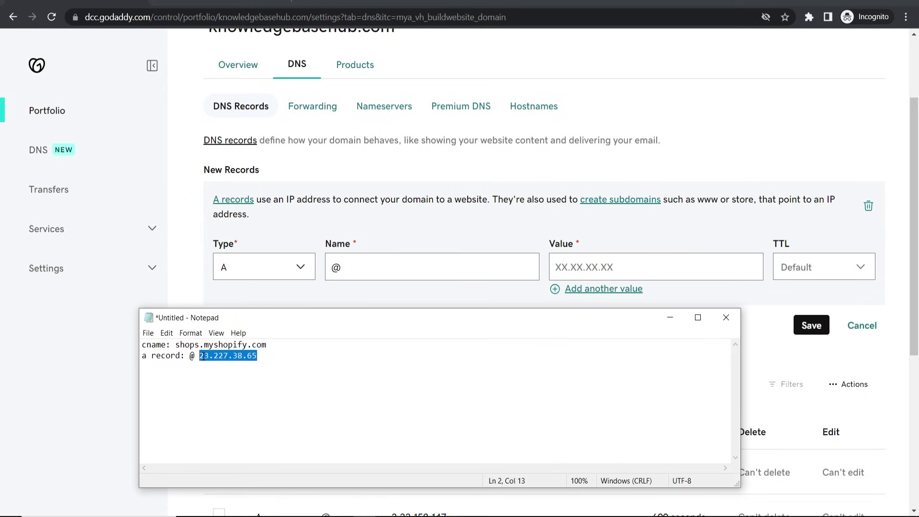
pyautogui.rightClick(202, 357)
pyautogui.click(242, 229)
pyautogui.click(609, 266)
pyautogui.rightClick(609, 264)
pyautogui.click(644, 353)
pyautogui.click(811, 324)
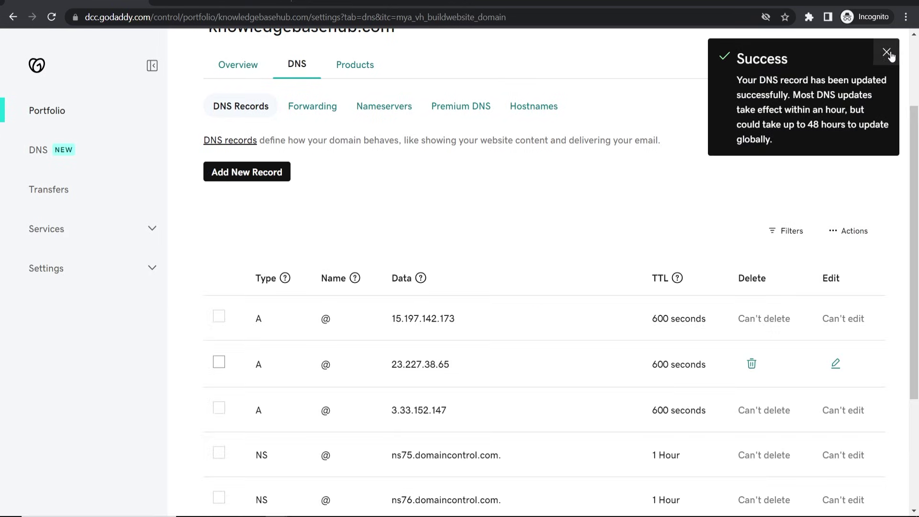
# - Verify the knowledgebasehub.com connection in Shopify and review the Domains list
pyautogui.click(885, 51)
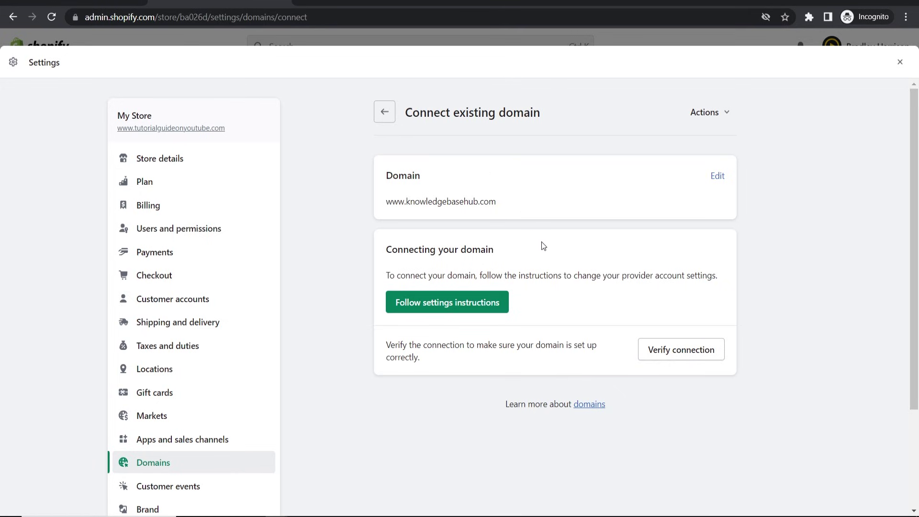
pyautogui.click(687, 355)
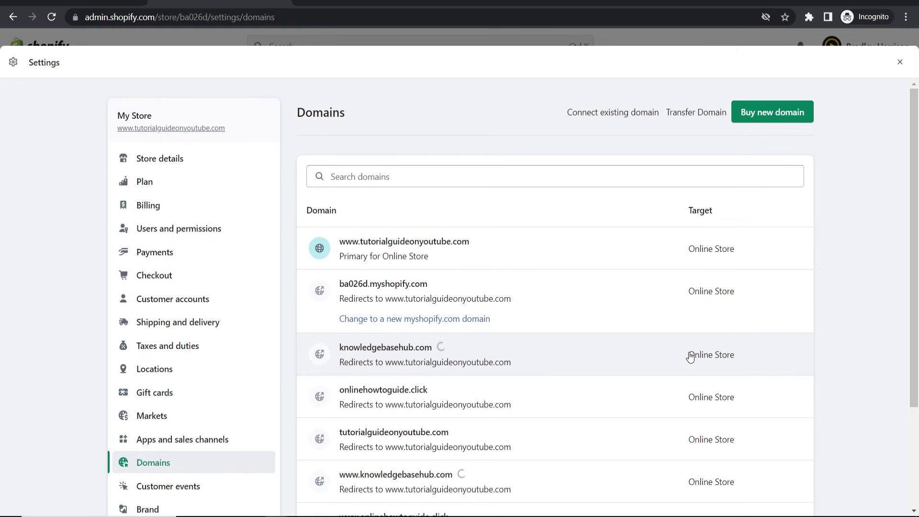
pyautogui.scroll(-2, 559, 310)
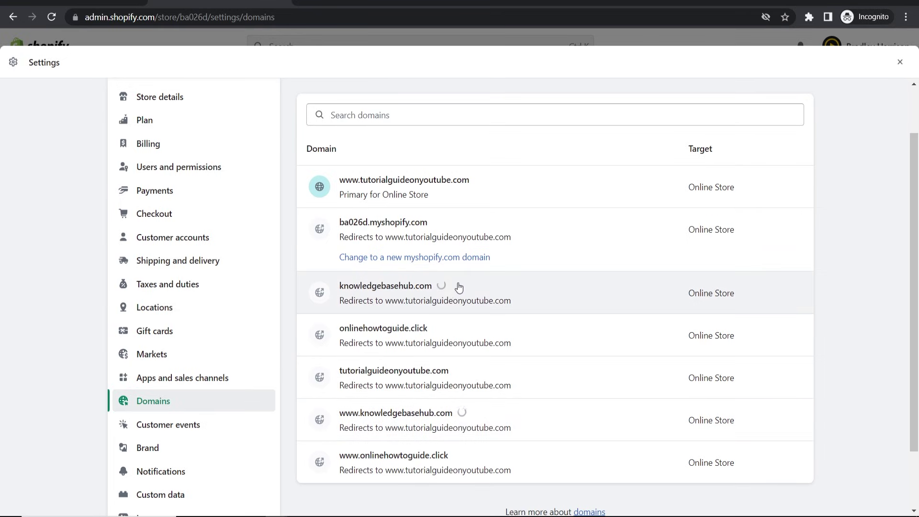
# - Change knowledgebasehub.com's domain type to Primary domain
pyautogui.click(423, 285)
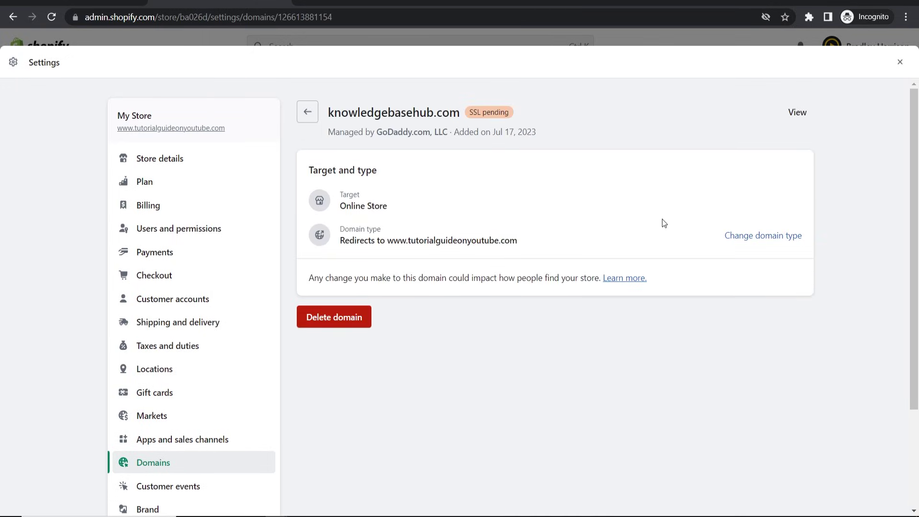
pyautogui.click(778, 240)
pyautogui.click(292, 222)
pyautogui.click(566, 365)
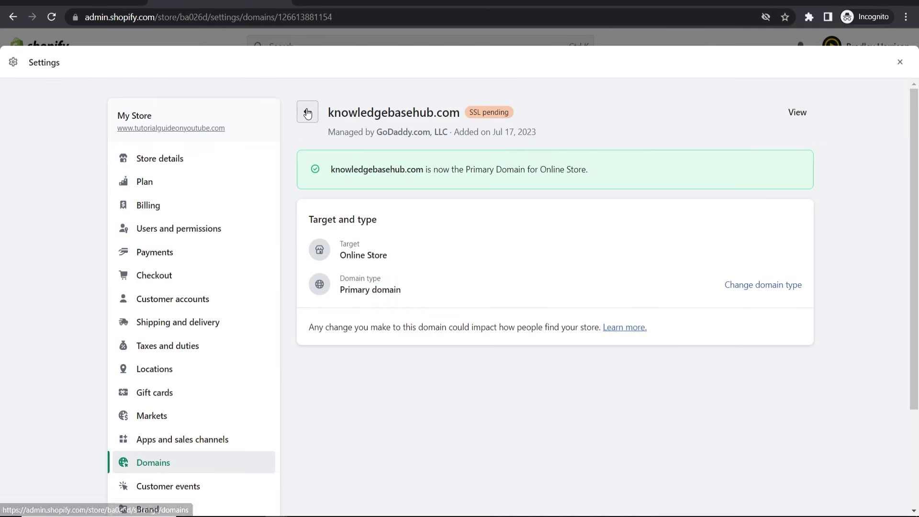
pyautogui.click(307, 112)
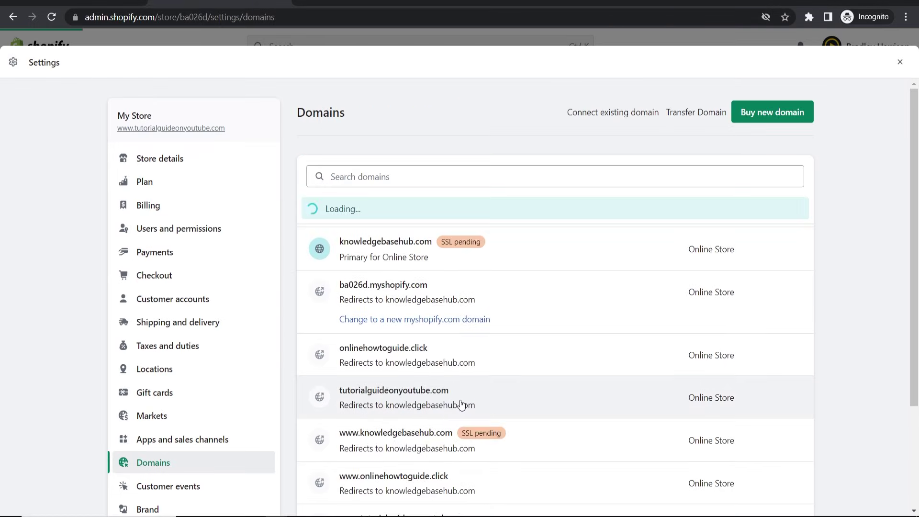
pyautogui.click(462, 433)
pyautogui.click(761, 236)
pyautogui.click(289, 235)
pyautogui.click(620, 372)
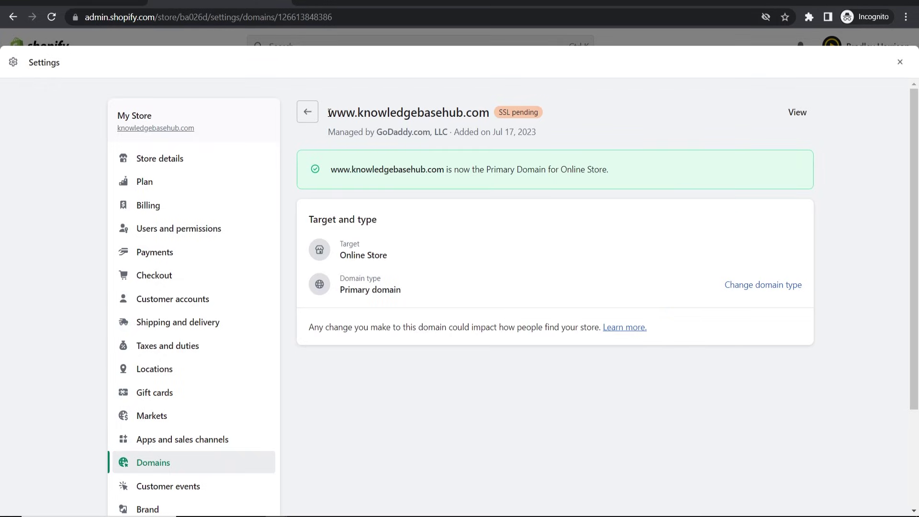
pyautogui.moveTo(329, 114); pyautogui.dragTo(489, 114)
pyautogui.rightClick(473, 109)
pyautogui.click(504, 122)
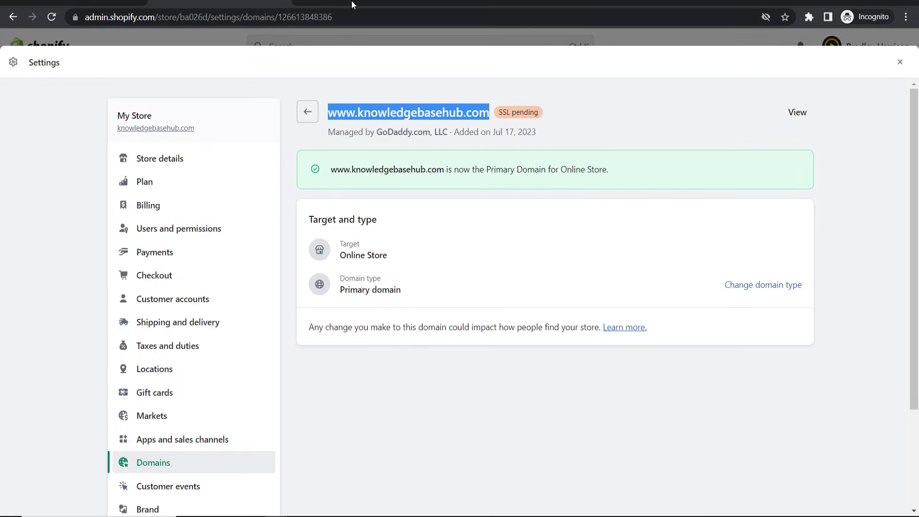
# - Load knowledgebasehub.com in a new Incognito tab, showing the store's Opening soon password page
pyautogui.click(314, 4)
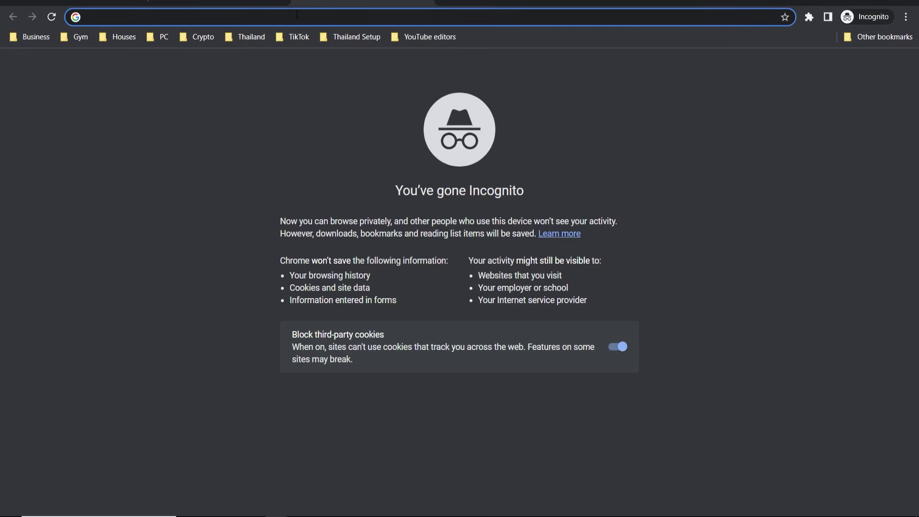
pyautogui.rightClick(296, 16)
pyautogui.click(343, 115)
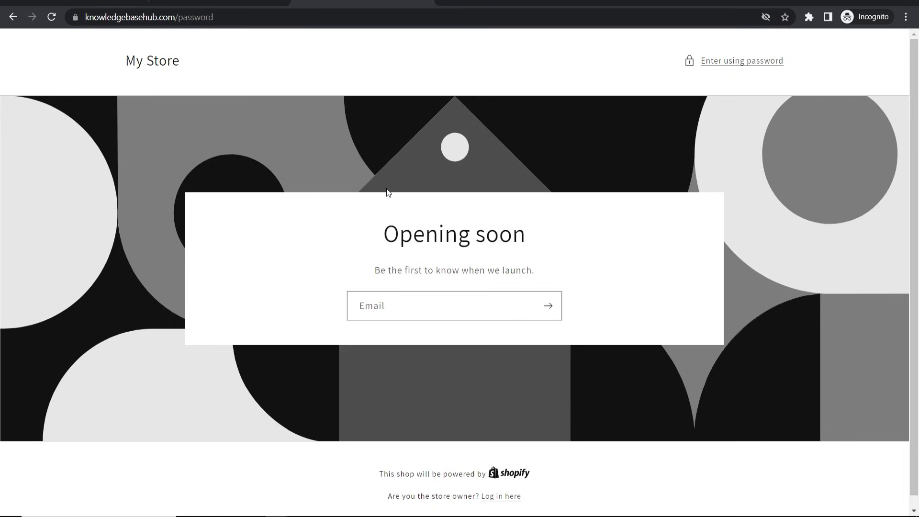
pyautogui.scroll(-1, 396, 248)
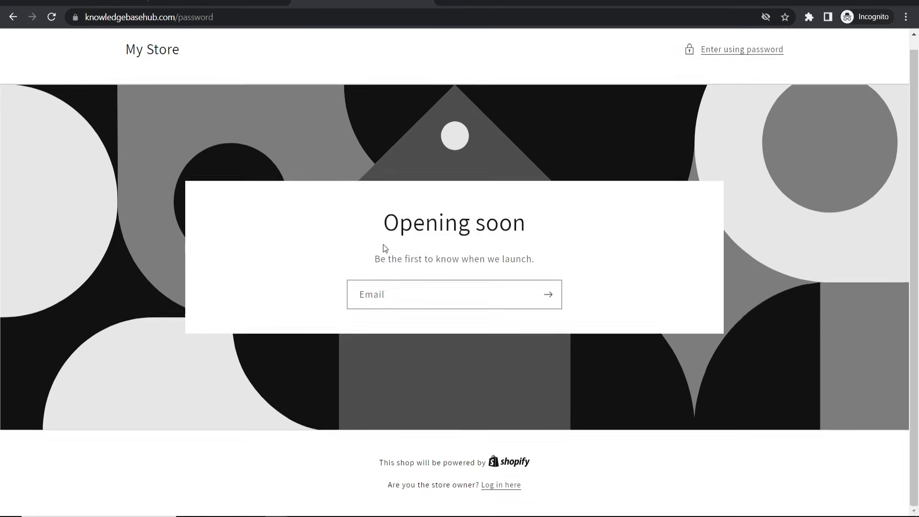